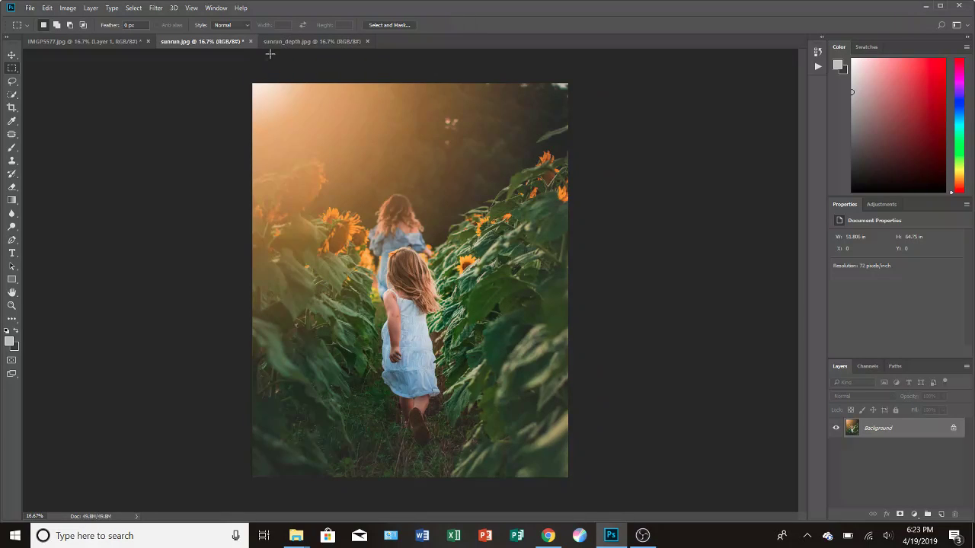
Step: View the finished depth map sunrun_depth.jpg and check its light grey foreground colour bfbdbd in the Color Picker
left_click(292, 43)
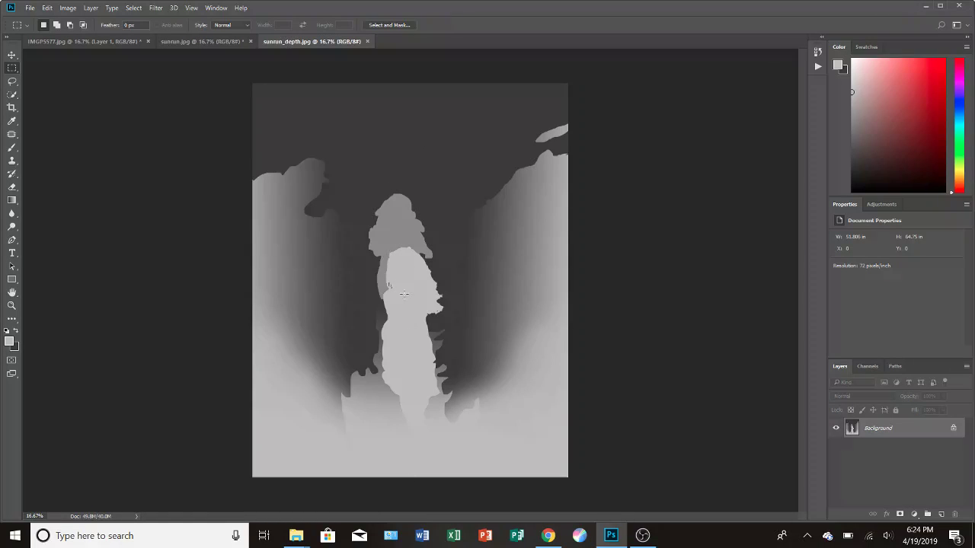
left_click(10, 342)
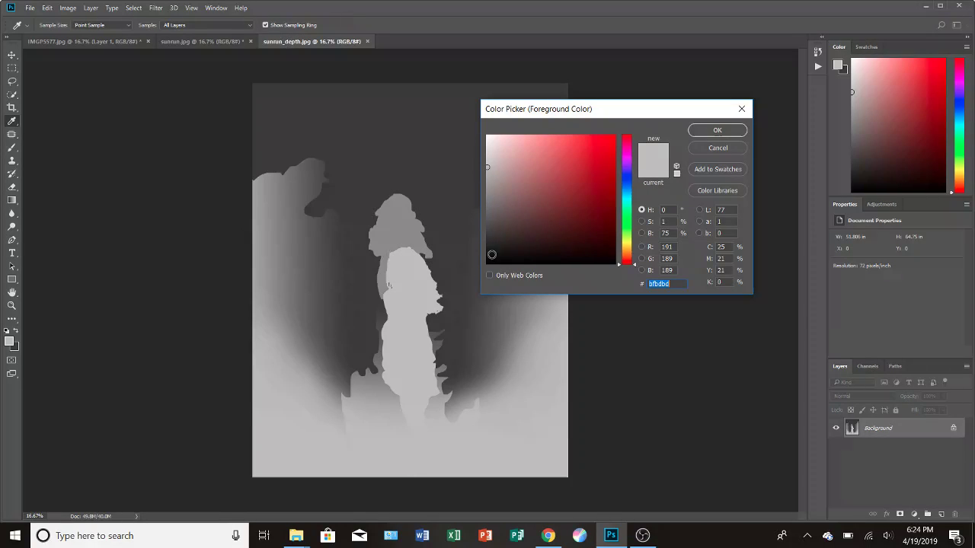
left_click(720, 131)
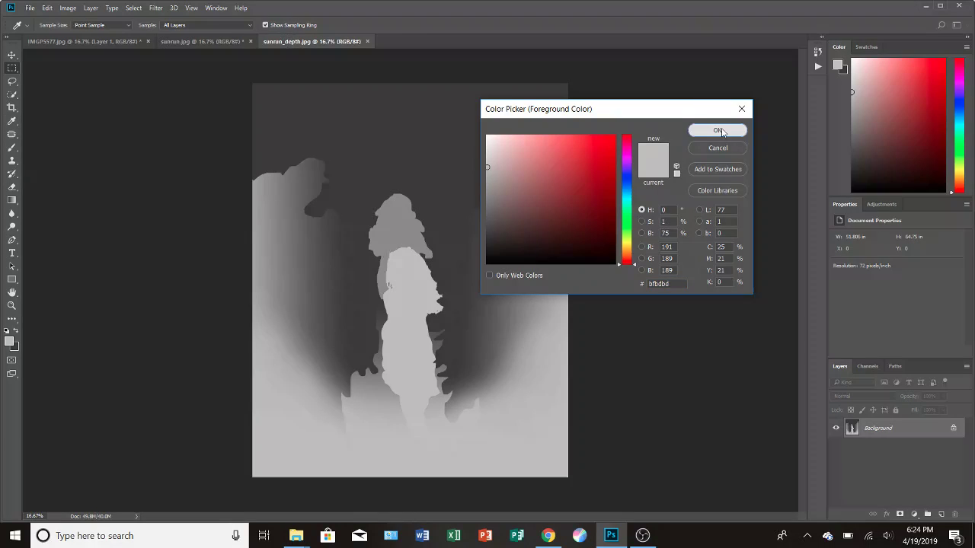
Step: Select the nearer girl in sunrun.jpg, from her hair down to her feet, with the Quick Selection tool
left_click(213, 42)
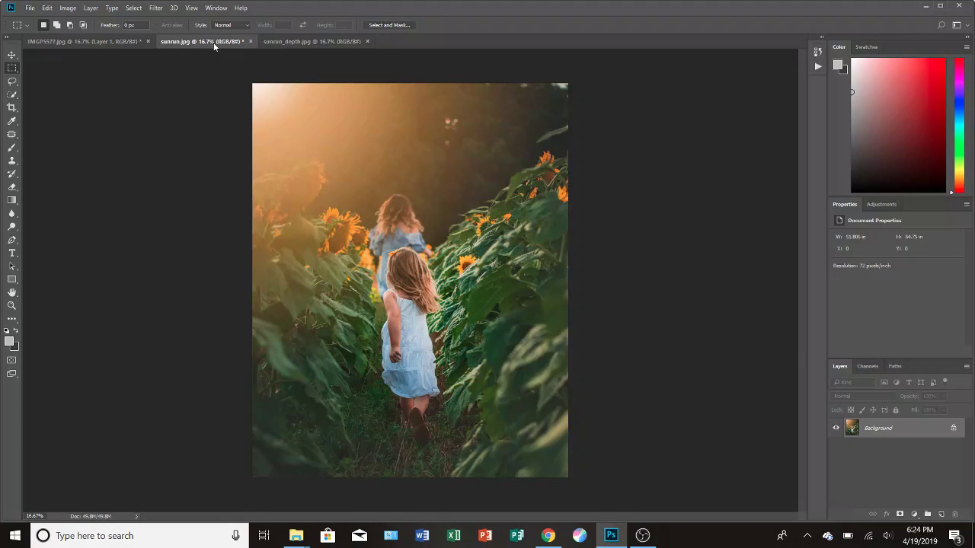
left_click(11, 94)
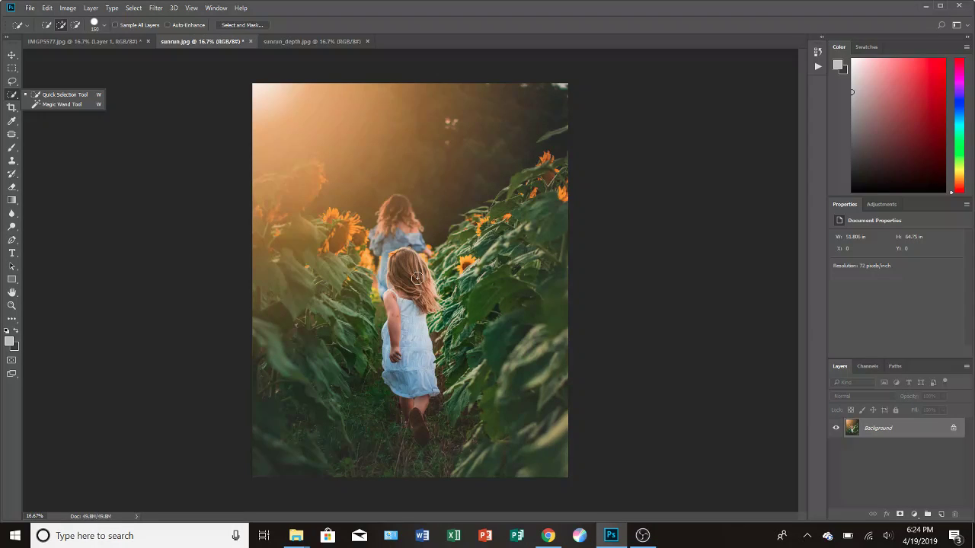
mouse_move(402, 264)
left_mouse_down()
mouse_move(423, 292)
mouse_move(401, 308)
left_mouse_up()
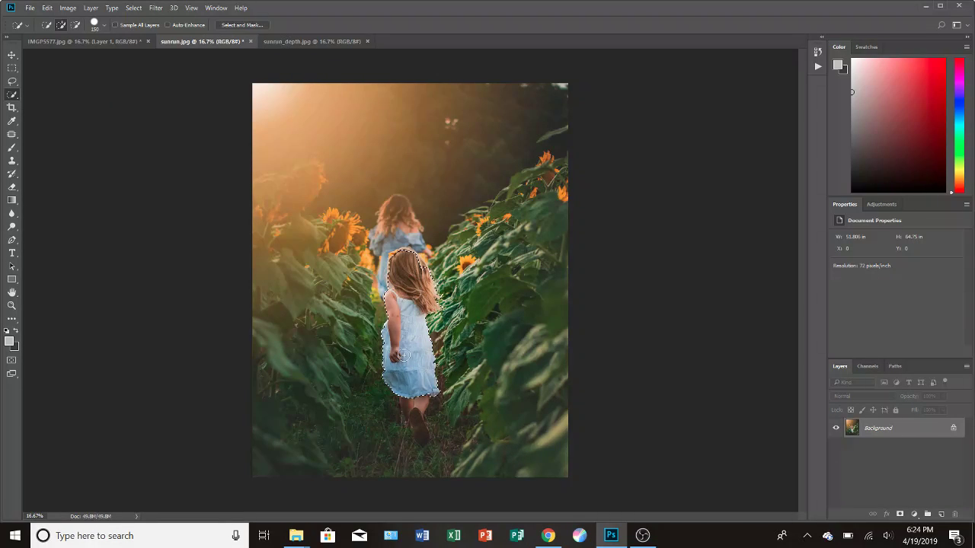
left_click_drag(402, 354, 407, 389)
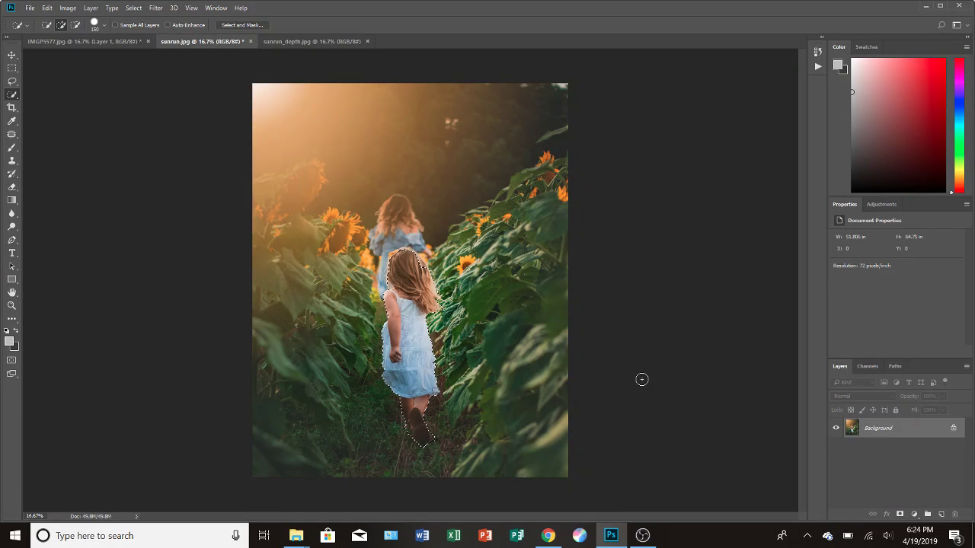
Step: Add a new layer and fill the nearer girl's selection on it with the light grey foreground colour using the Paint Bucket
left_click(940, 514)
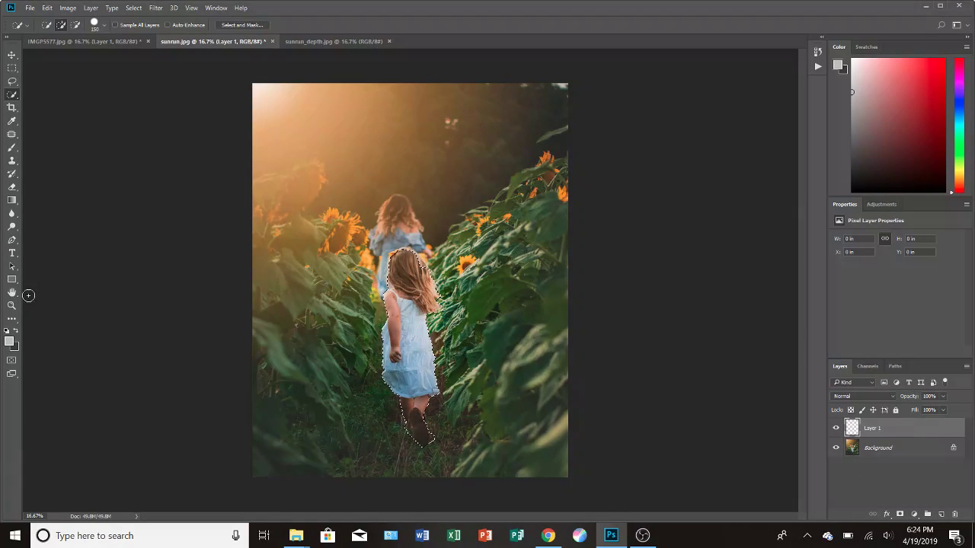
left_click(11, 200)
left_click(53, 208)
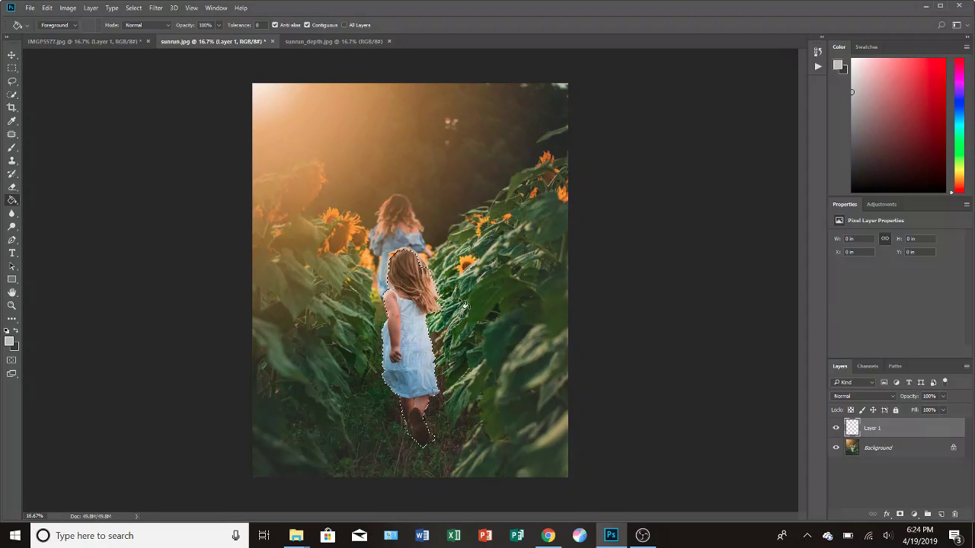
left_click(400, 303)
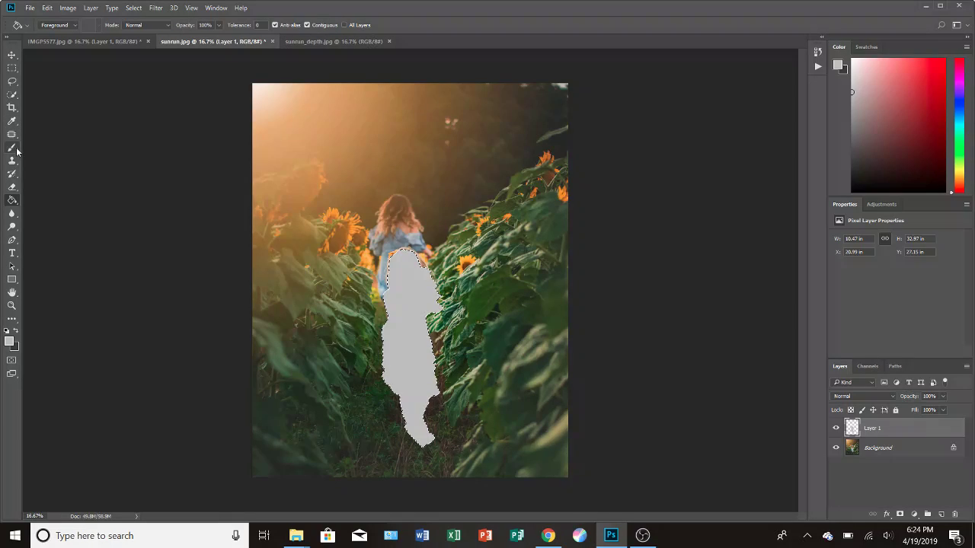
Step: Clear the existing selection and make a Quick Selection of the farther girl on the Background layer
left_click(12, 96)
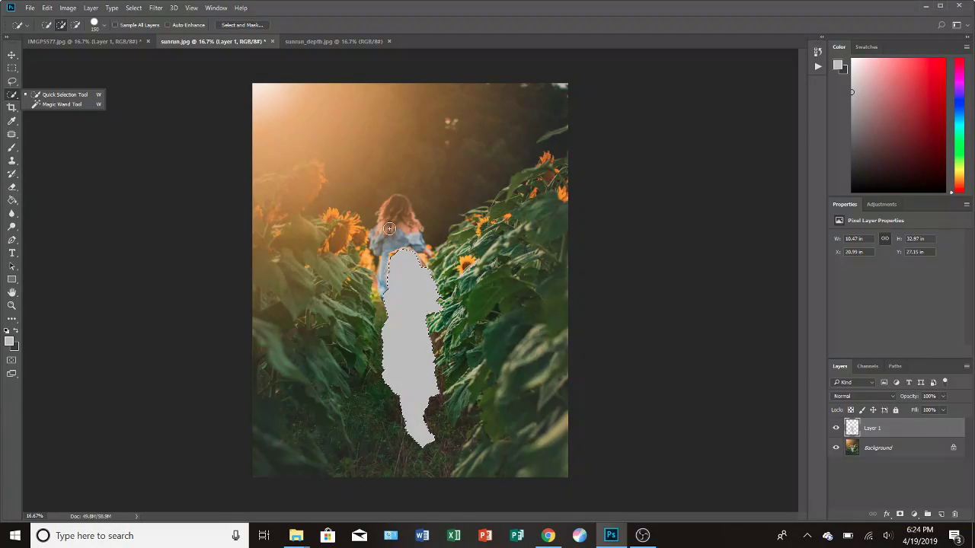
key("ctrl+z")
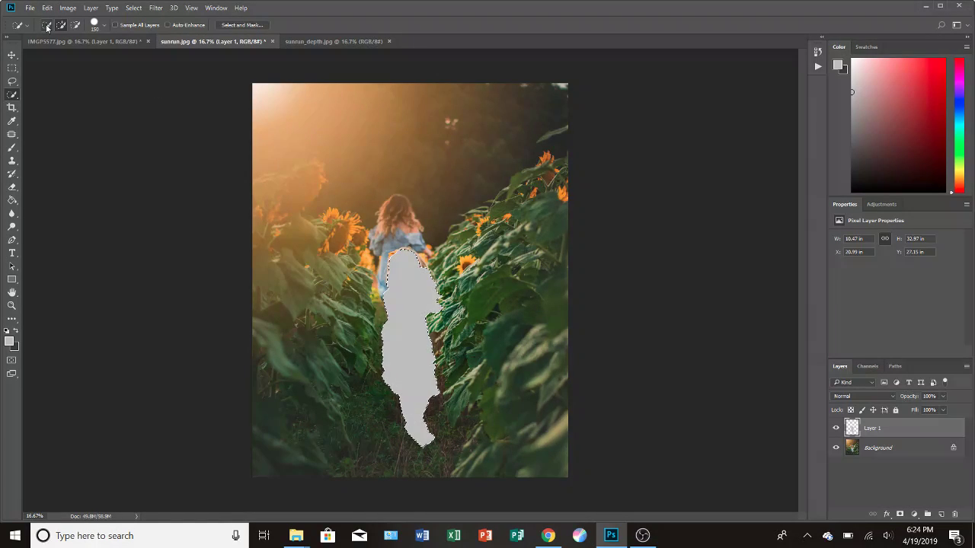
left_click(46, 25)
left_click(391, 220)
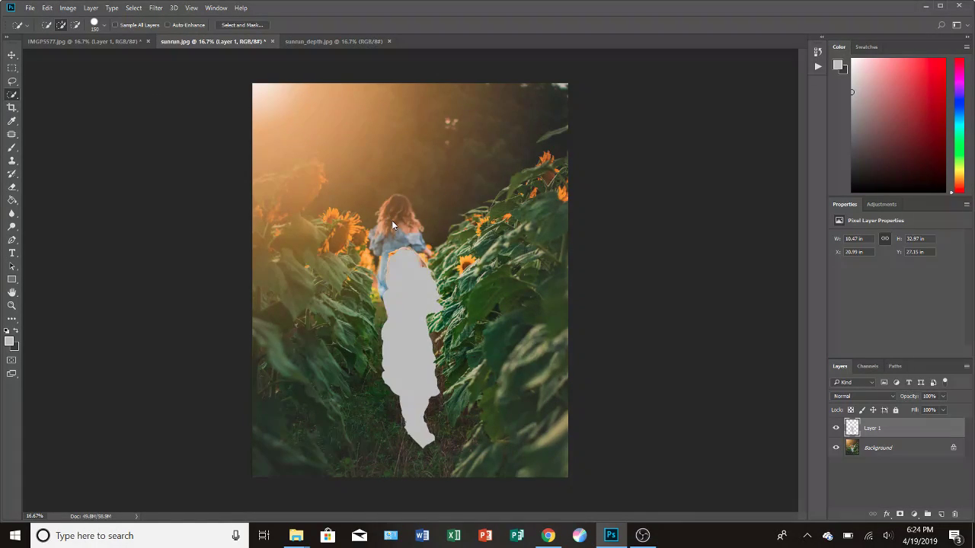
mouse_move(391, 220)
left_mouse_down()
mouse_move(392, 208)
mouse_move(415, 241)
mouse_move(404, 208)
mouse_move(391, 211)
mouse_move(377, 264)
mouse_move(389, 222)
left_mouse_up()
key("ctrl+d")
left_click(855, 450)
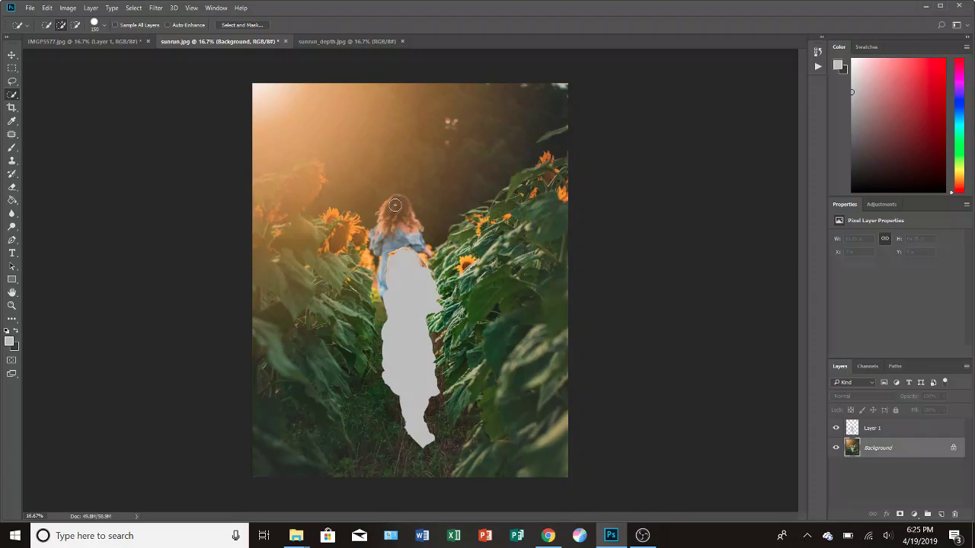
mouse_move(395, 204)
left_mouse_down()
mouse_move(382, 239)
mouse_move(406, 227)
left_mouse_up()
Step: Fill the farther girl's selection on Layer 1 with mid grey 939191 using the Paint Bucket
left_click(852, 431)
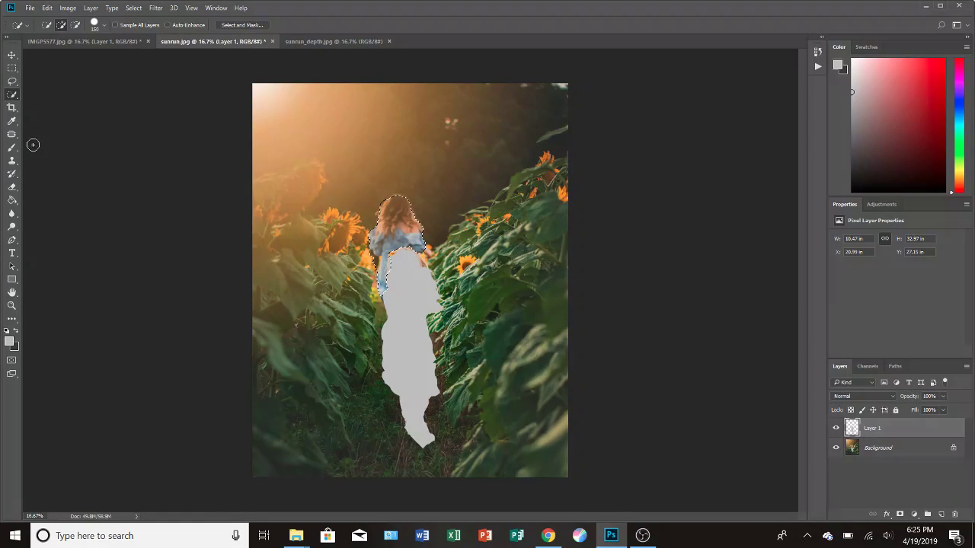
left_click(12, 200)
left_click(9, 342)
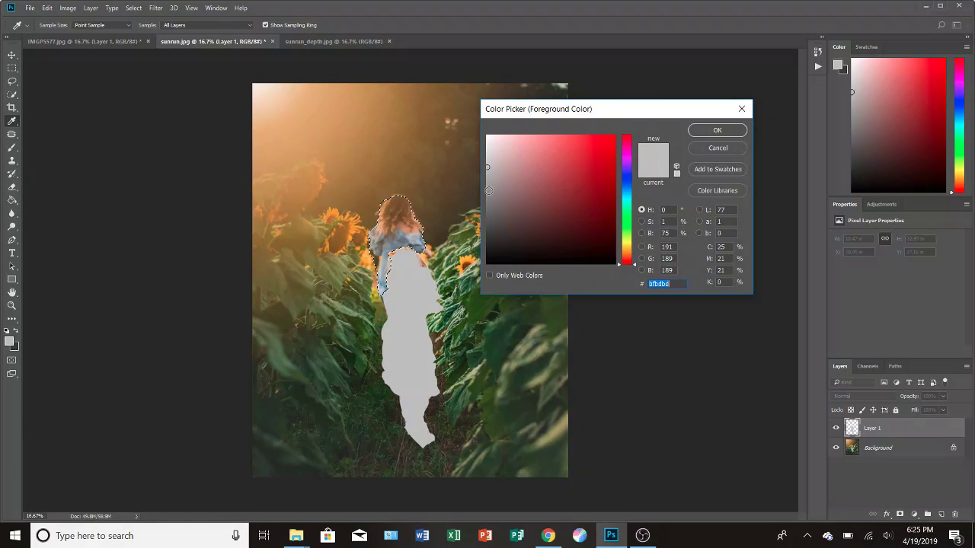
left_click(488, 188)
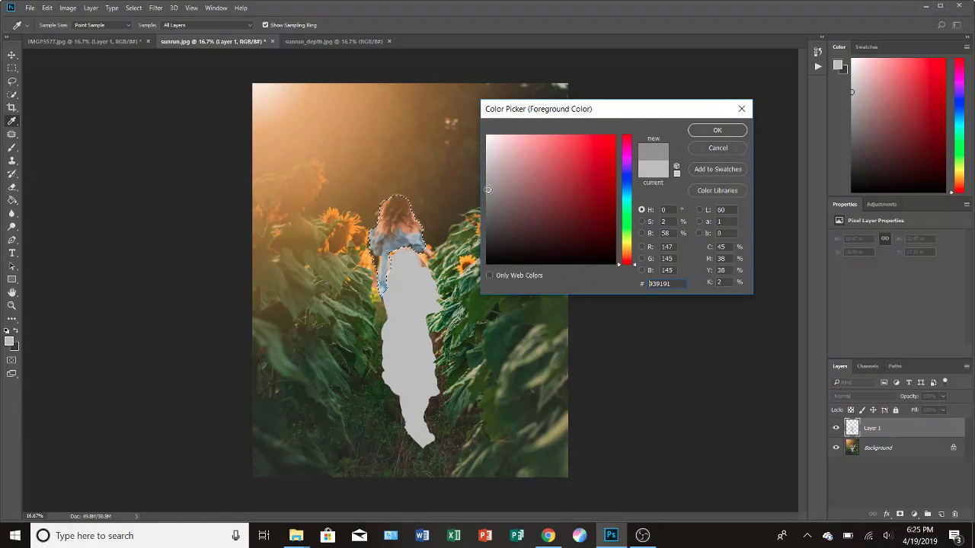
left_click(727, 132)
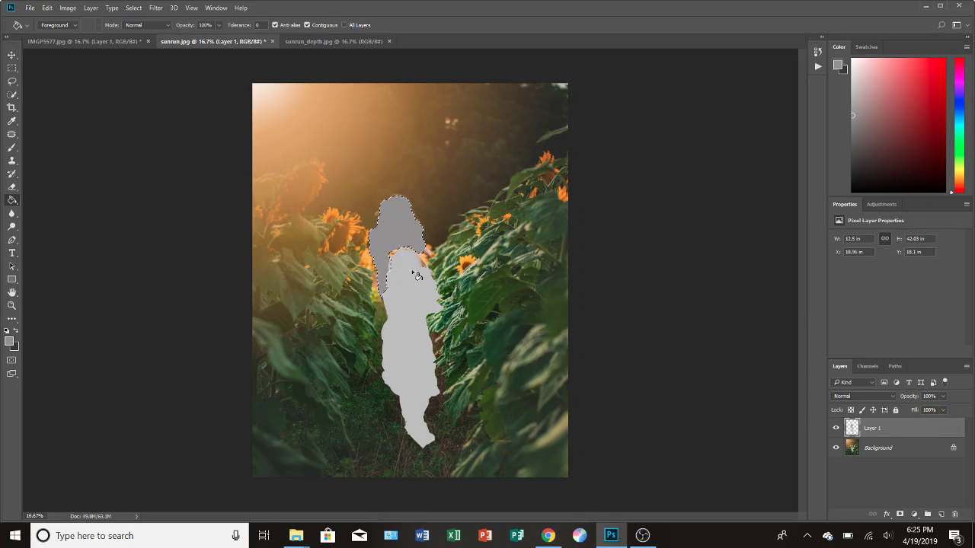
Step: Swap the foreground and background colours and set the background colour to light grey bfbebe sampled from the nearer girl's silhouette
left_click(19, 335)
left_click(16, 346)
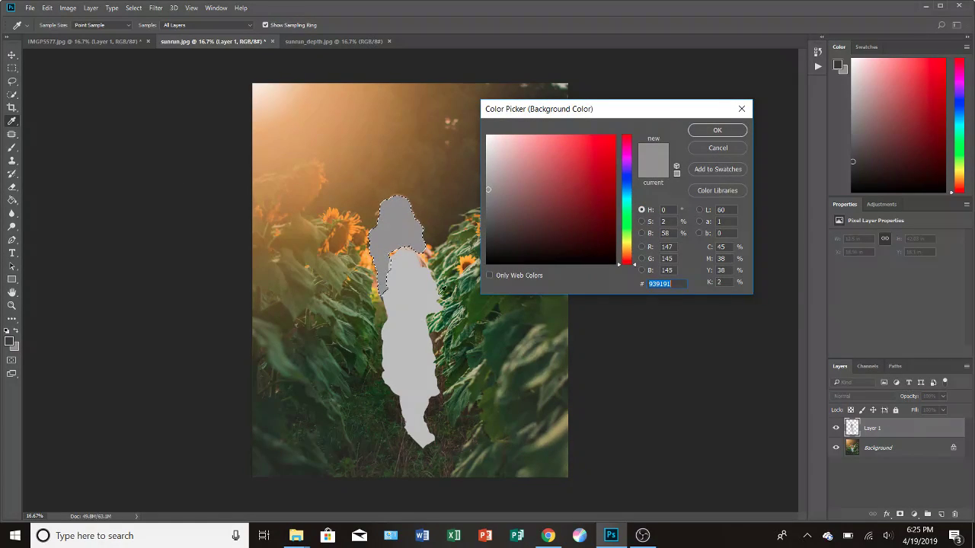
left_click(410, 312)
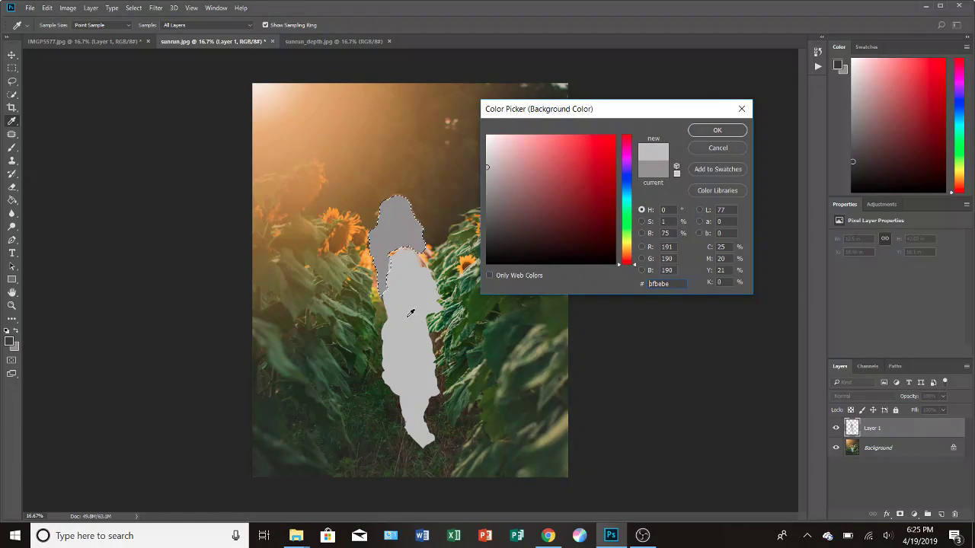
left_click(716, 131)
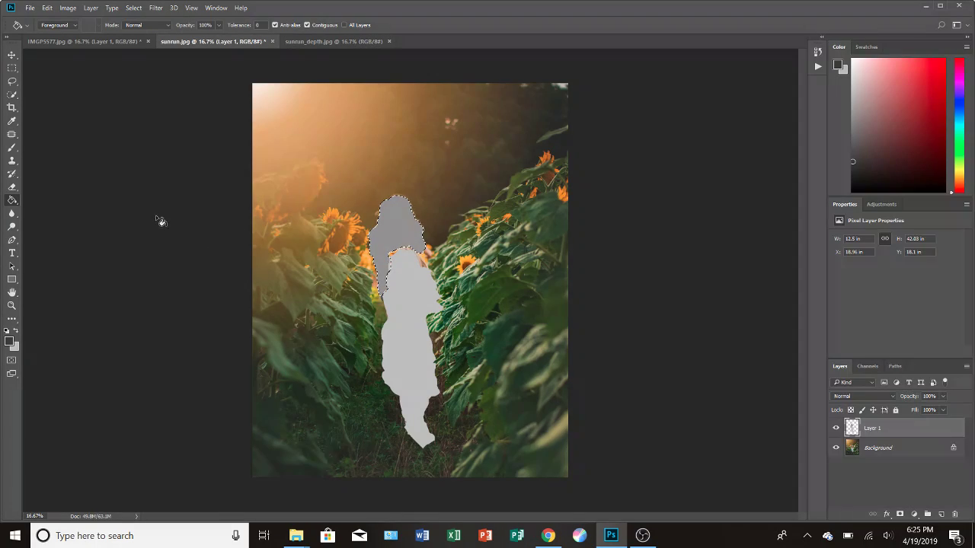
Step: Make a Quick Selection of the sunflower row to the left of the girls on the Background layer
left_click(12, 94)
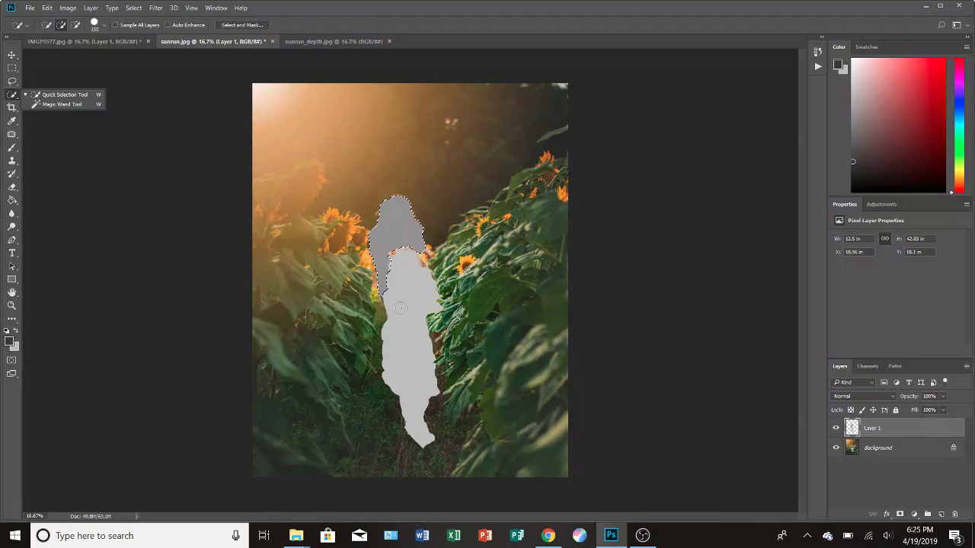
left_click(851, 449)
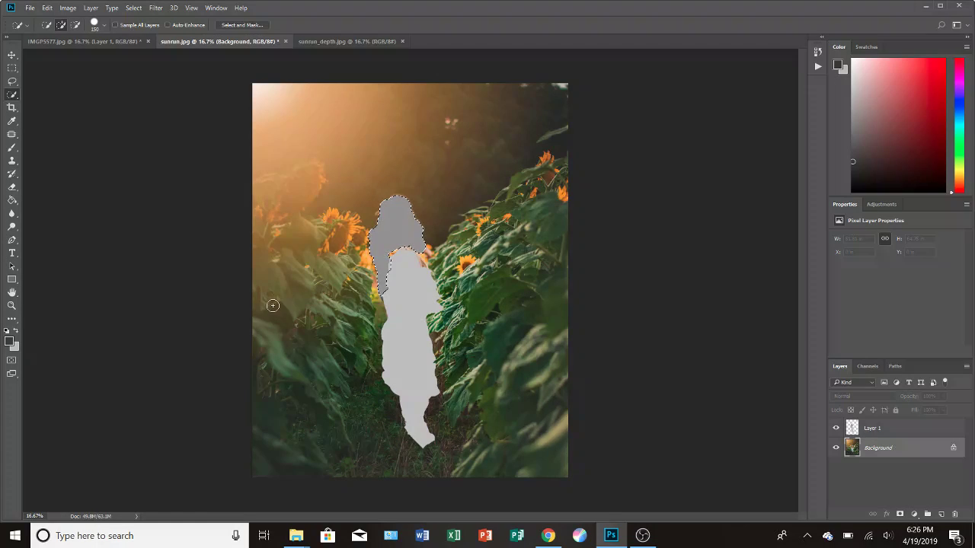
mouse_move(272, 306)
left_mouse_down()
mouse_move(270, 196)
mouse_move(313, 178)
mouse_move(290, 226)
mouse_move(332, 235)
mouse_move(326, 227)
mouse_move(334, 227)
mouse_move(359, 290)
mouse_move(359, 277)
mouse_move(347, 363)
mouse_move(310, 396)
left_mouse_up()
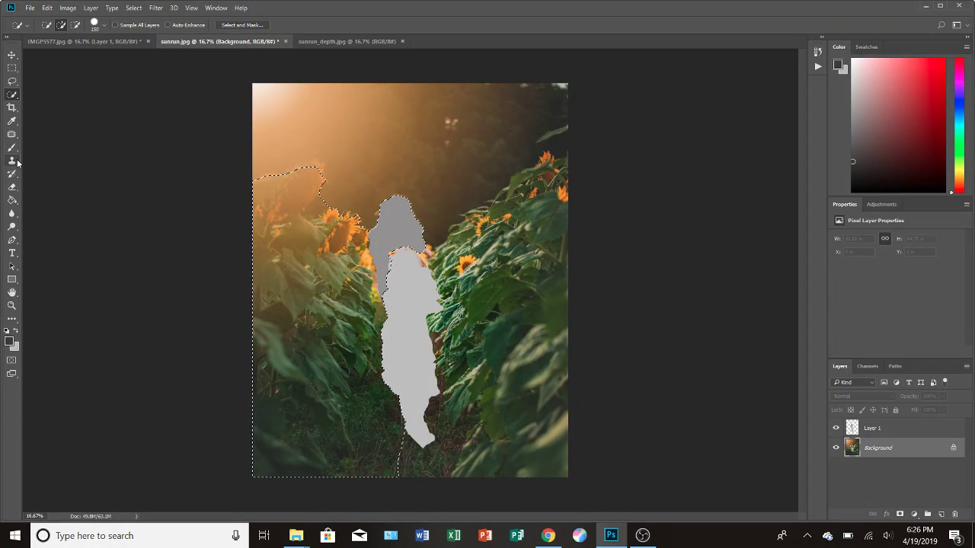
Step: Subtract the grass path and the area around the girls from the sunflower selection with the Lasso tool
left_click(12, 82)
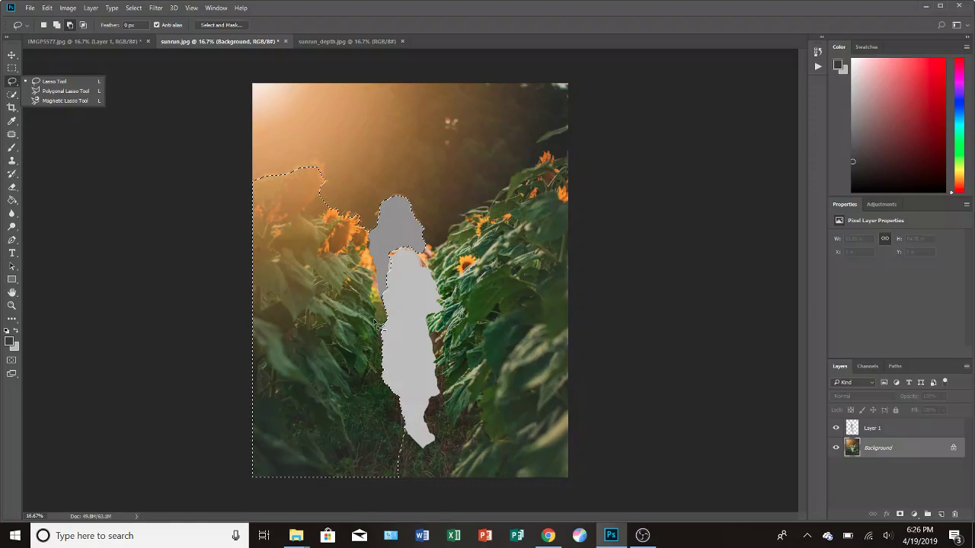
left_click(389, 307)
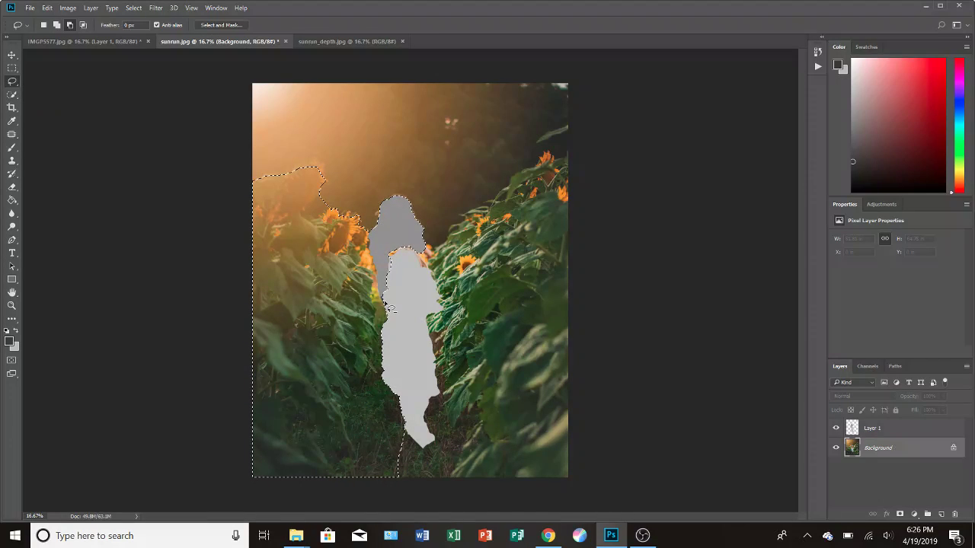
mouse_move(389, 307)
left_mouse_down()
mouse_move(374, 383)
mouse_move(356, 446)
left_mouse_up()
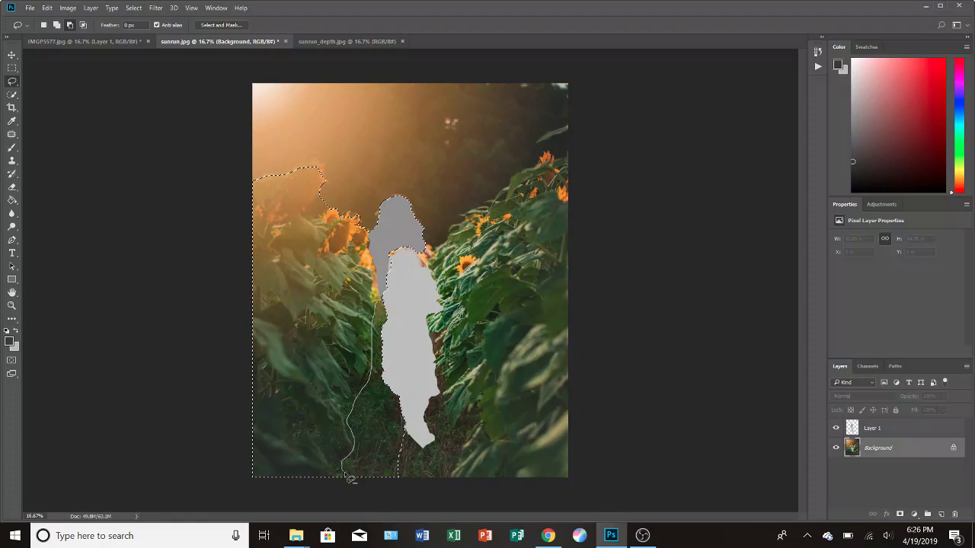
mouse_move(396, 484)
left_mouse_down()
mouse_move(432, 424)
mouse_move(441, 253)
mouse_move(432, 202)
mouse_move(373, 194)
left_mouse_up()
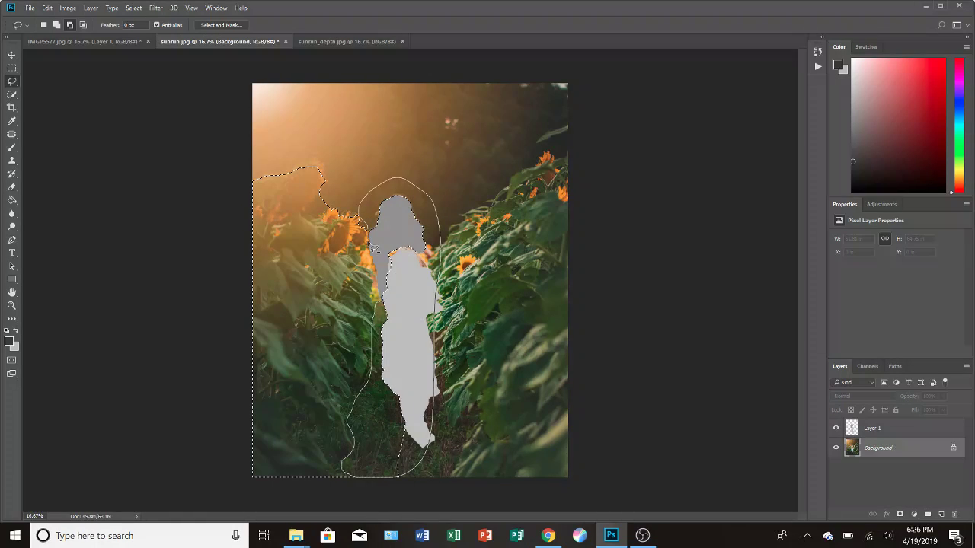
left_click_drag(381, 268, 377, 315)
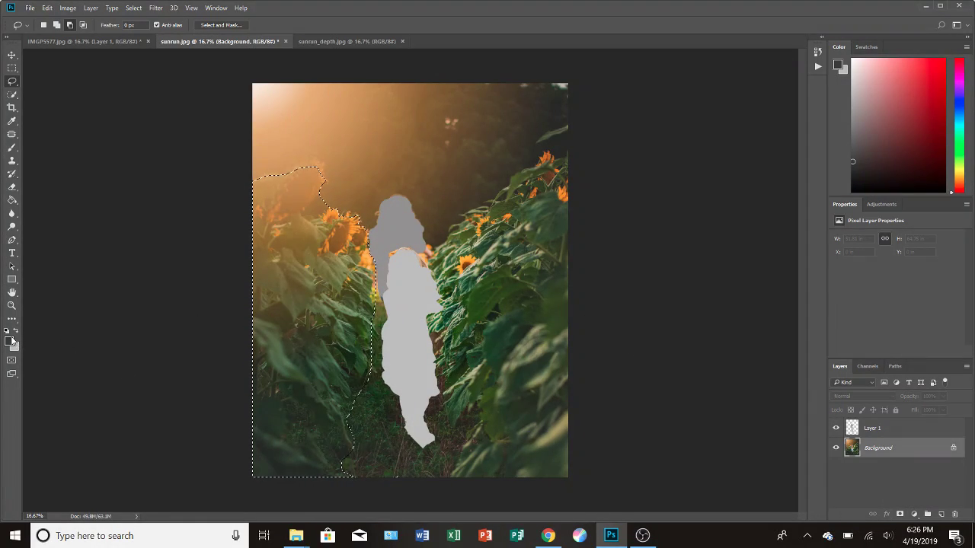
Step: Fill the left sunflower selection with a horizontal linear gradient from light grey at the photo's outer edge to dark grey near the girls
left_click(12, 200)
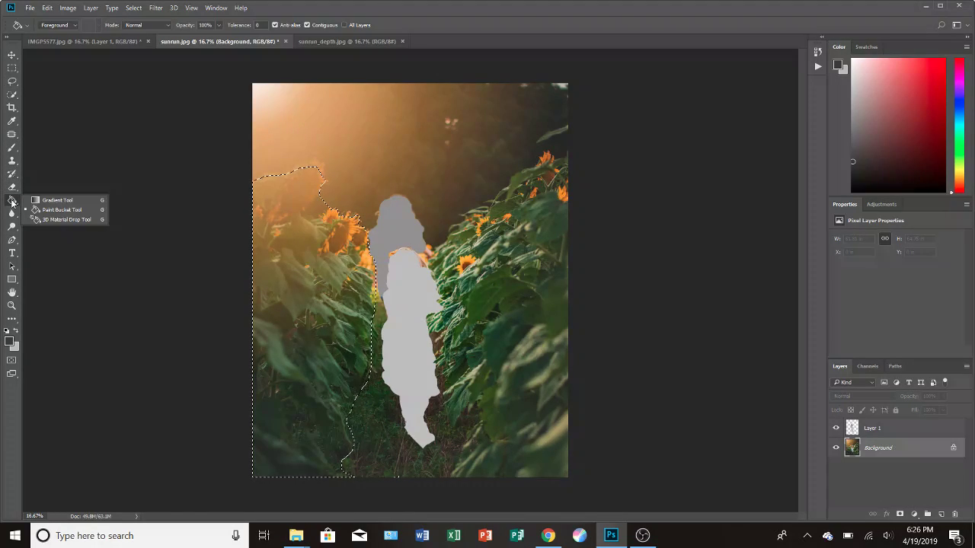
left_click(49, 201)
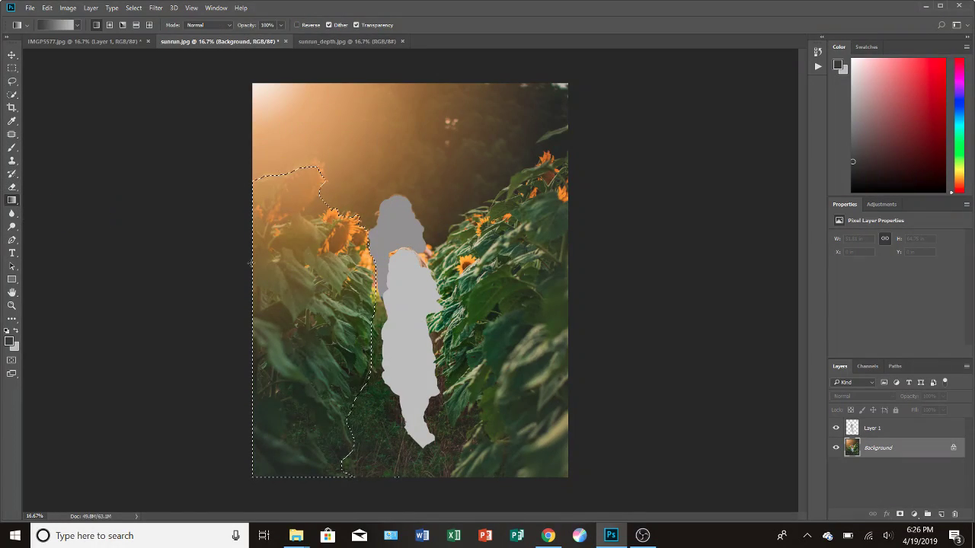
left_click(16, 330)
left_click(72, 25)
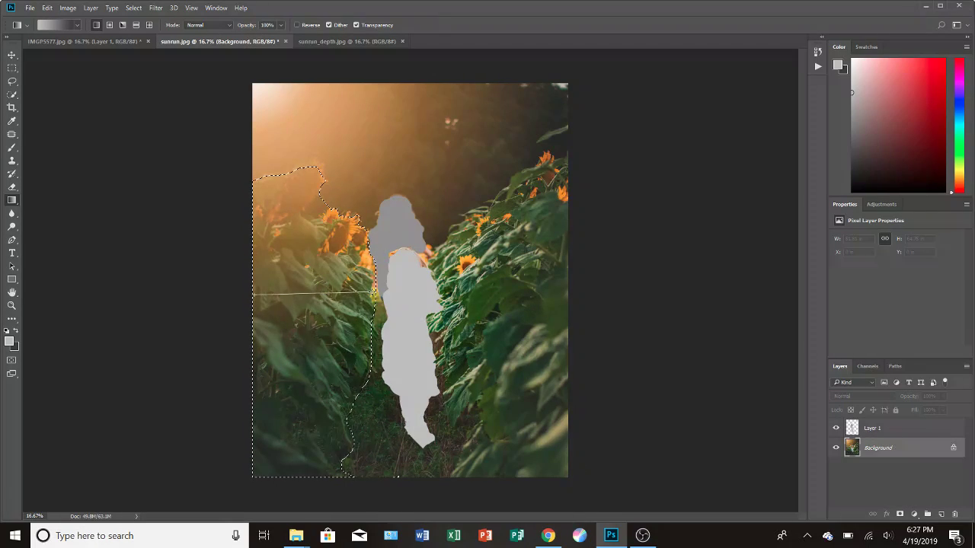
left_click_drag(373, 292, 371, 292)
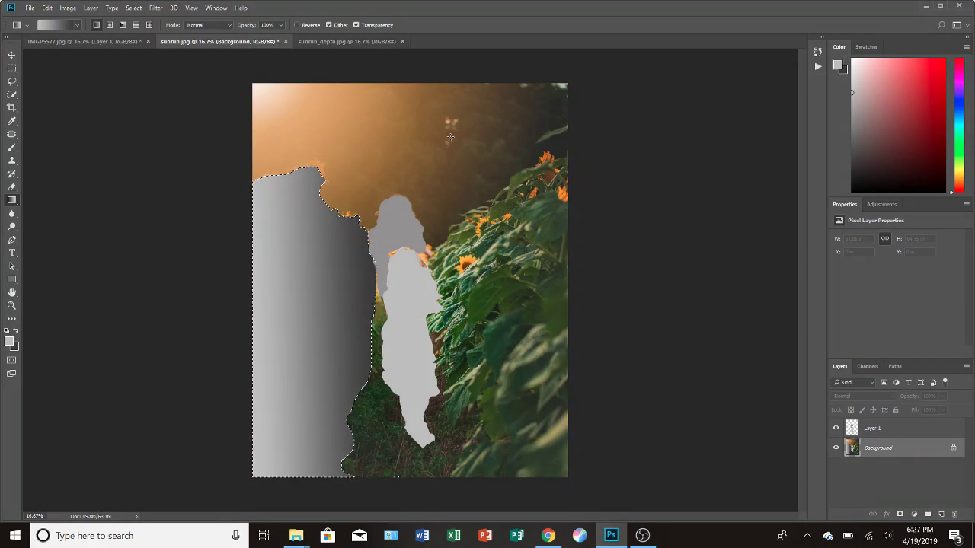
Step: Try to quick-export the sunrun_depth.jpg depth map as a JPG named sunrun_depth in the 3D Photos folder
left_click(354, 42)
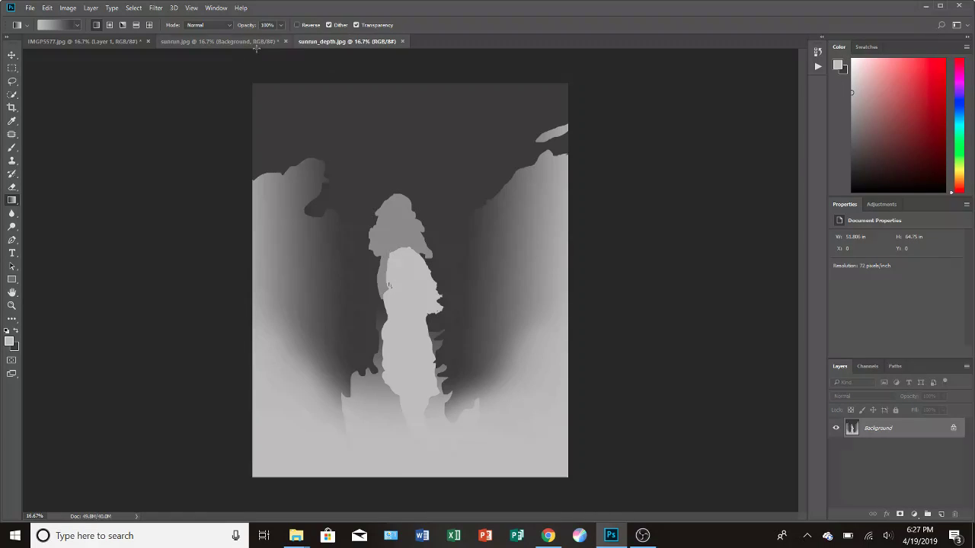
left_click(31, 10)
mouse_move(155, 180)
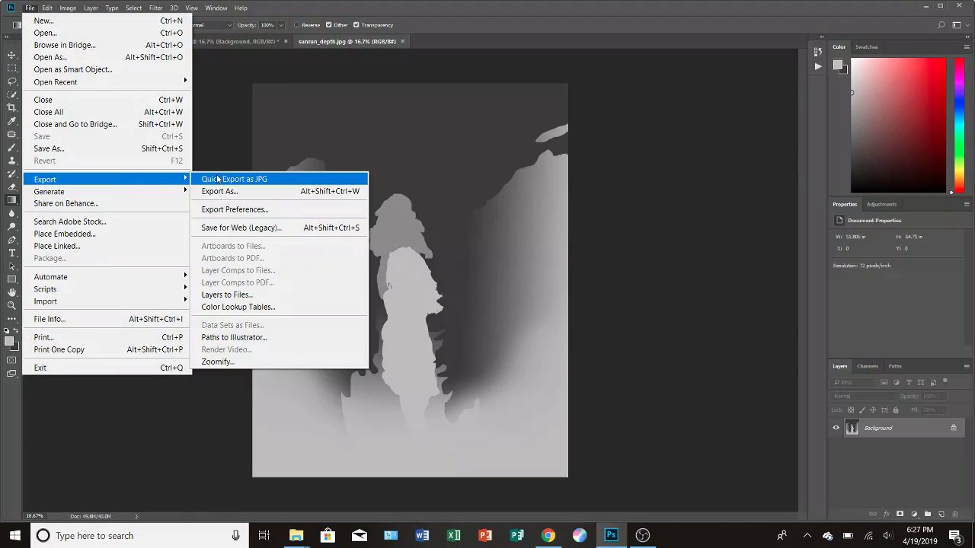
left_click(223, 180)
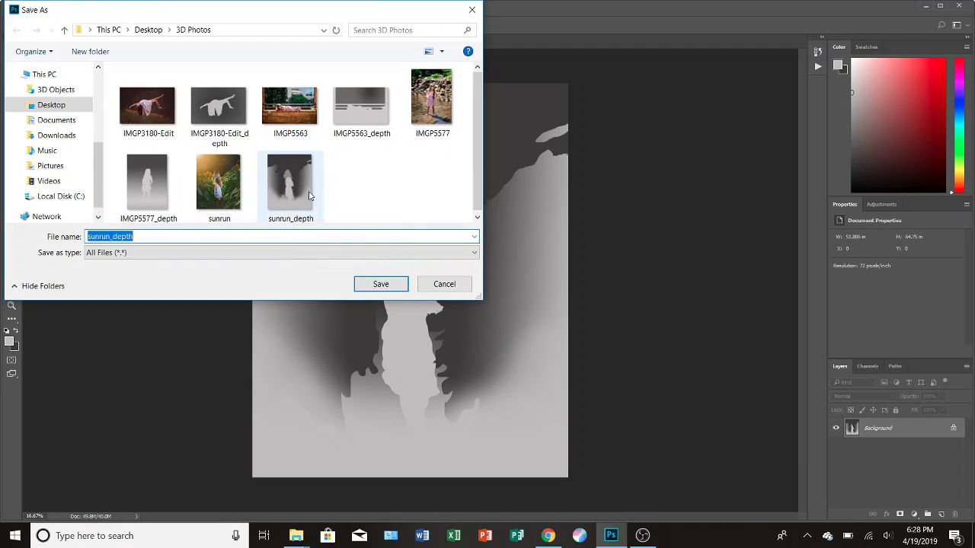
left_click(380, 286)
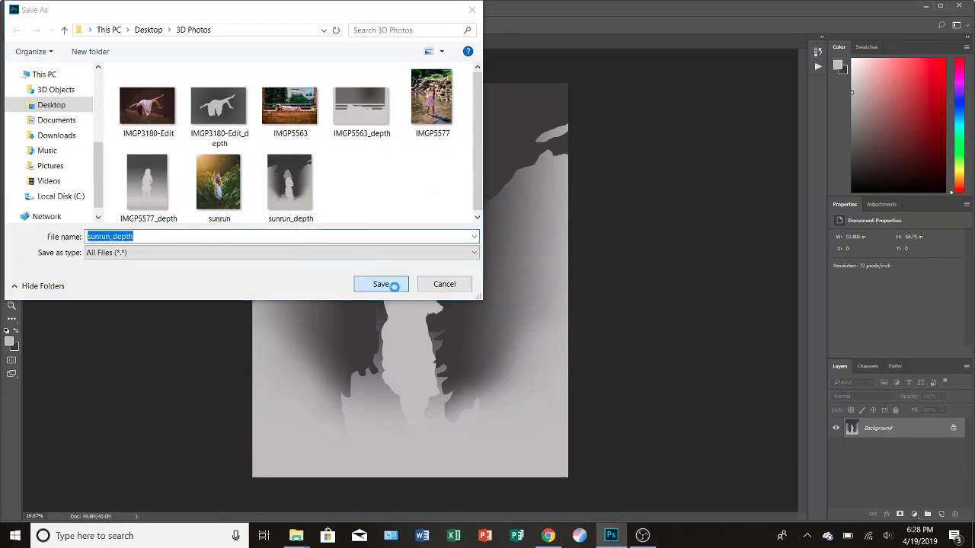
left_click(565, 270)
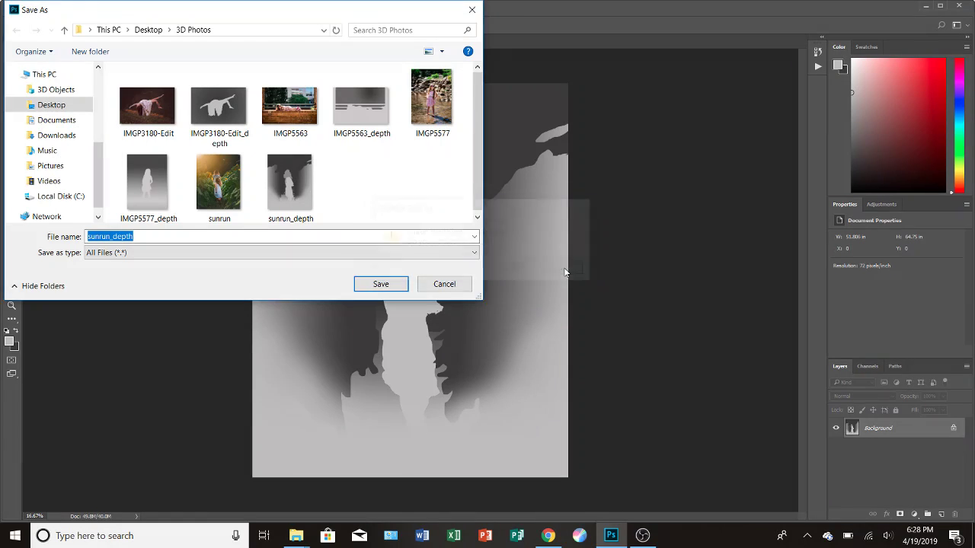
left_click(472, 9)
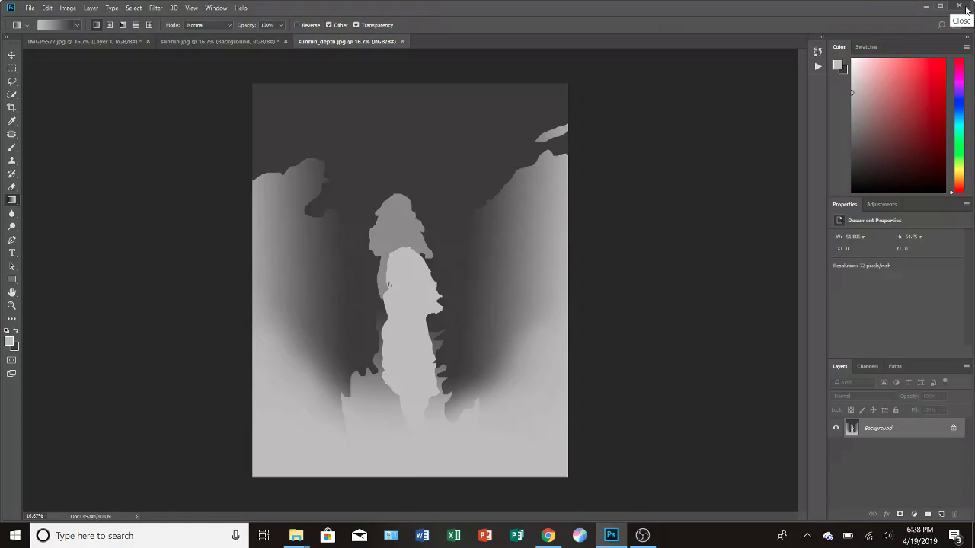
Step: Switch to Chrome and attach sunrun and sunrun_depth from the 3D Photos folder to a new post in the Fire and Ice Photography Society group
left_click(926, 7)
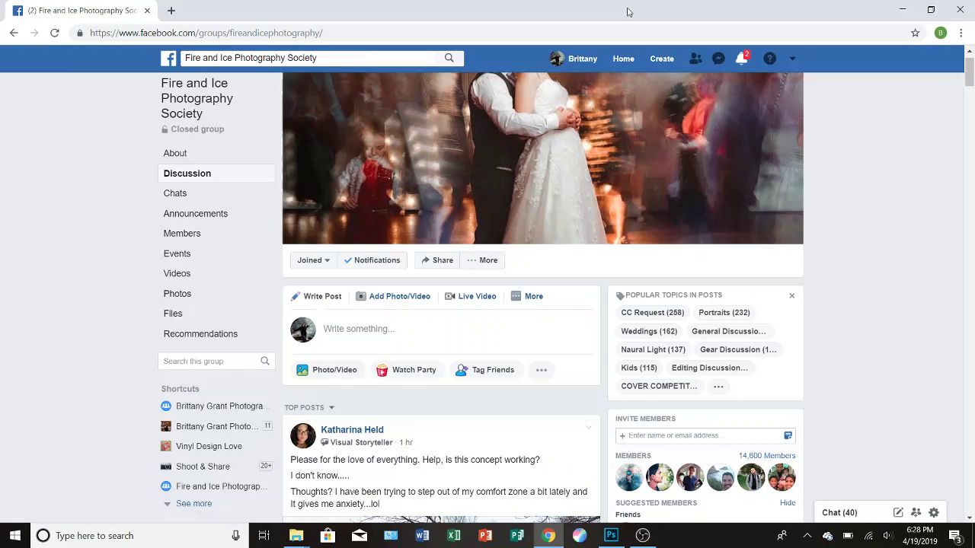
left_click(628, 11)
left_click(329, 371)
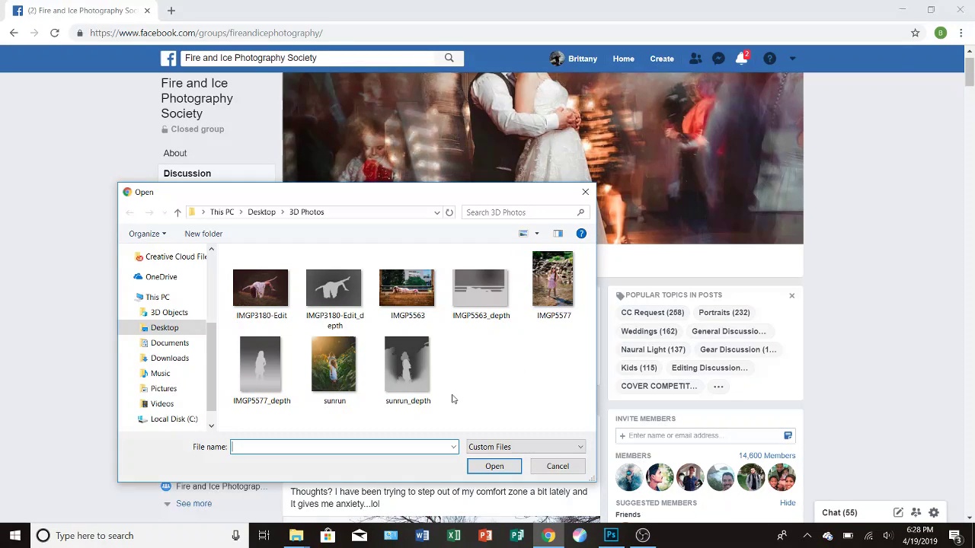
left_click_drag(447, 397, 329, 357)
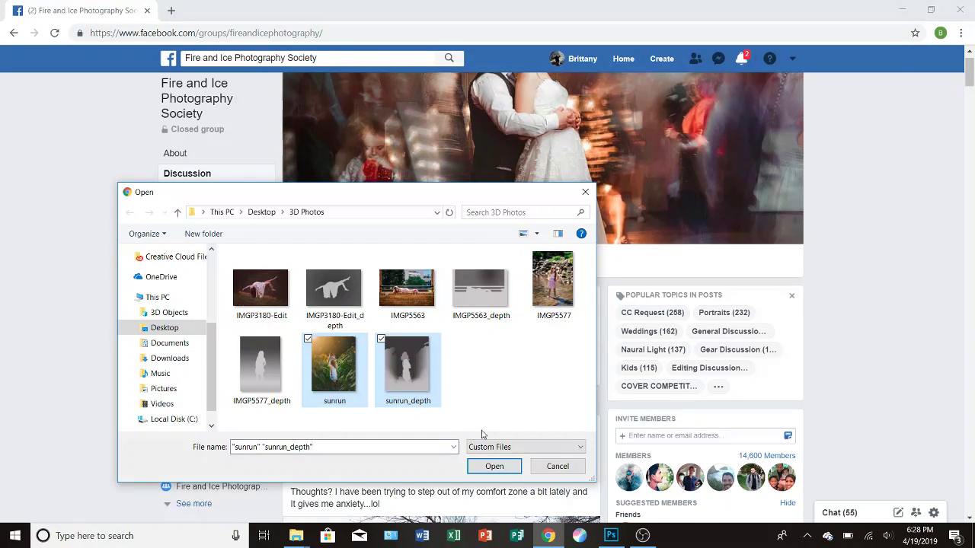
left_click(494, 468)
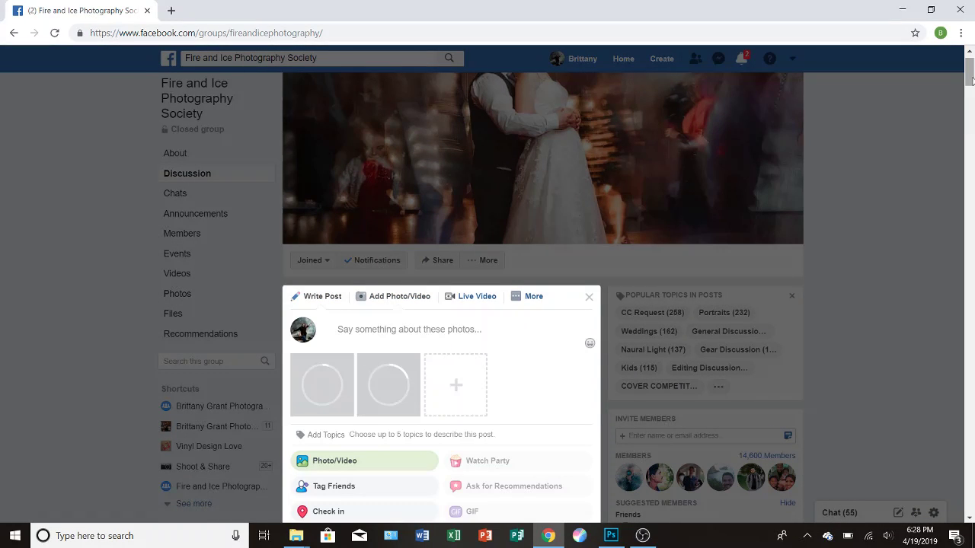
Step: Close the composer of the new group photo post without adding a caption or publishing it
left_click_drag(970, 73, 971, 89)
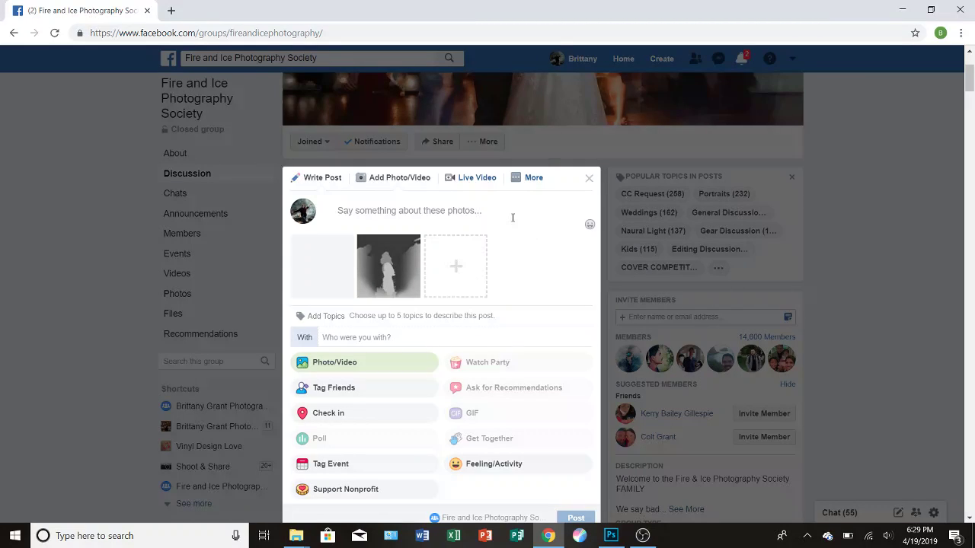
left_click(406, 218)
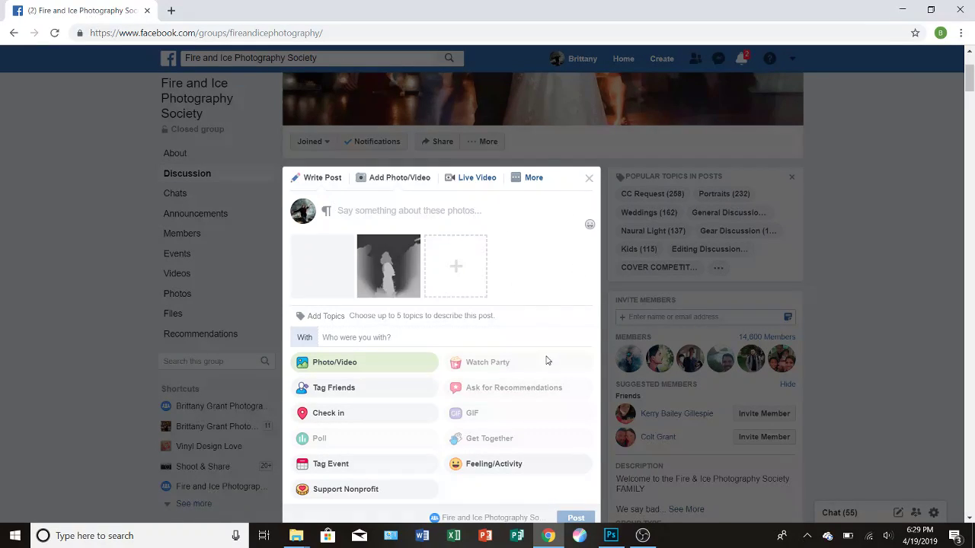
left_click(591, 185)
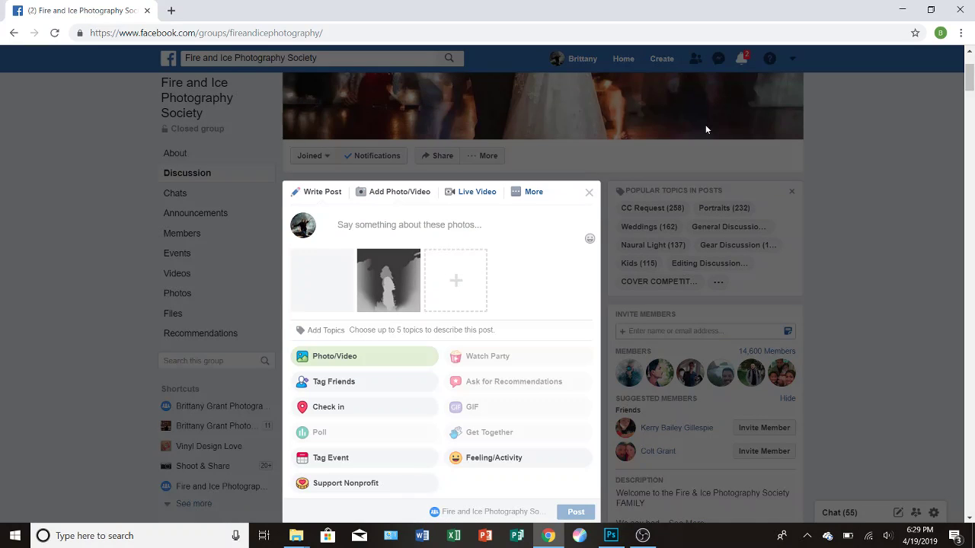
scroll(588, 195, "down", 6)
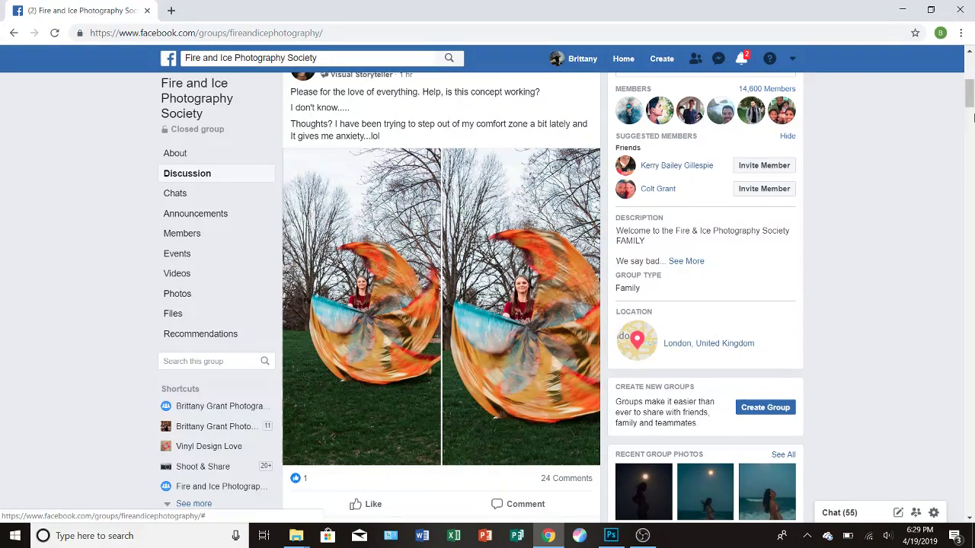
scroll(715, 248, "up", 5)
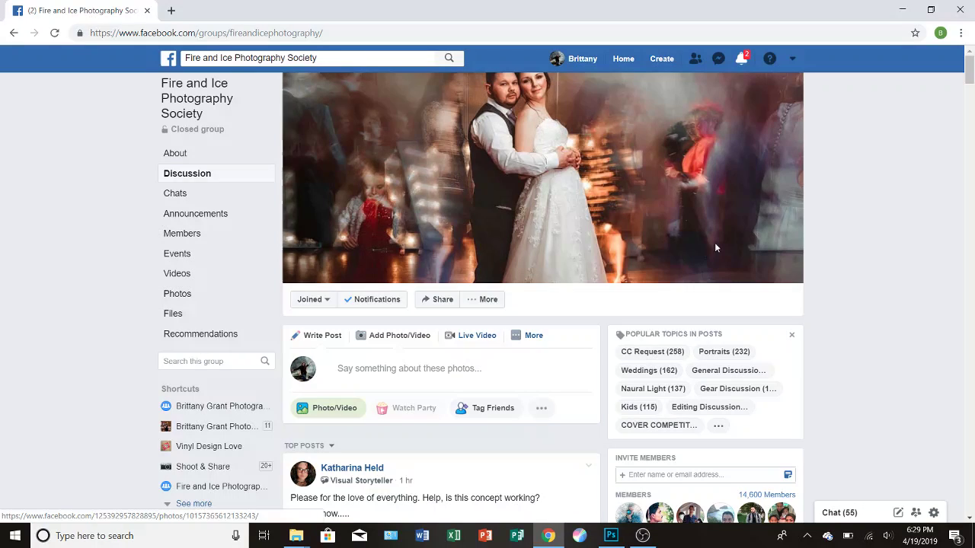